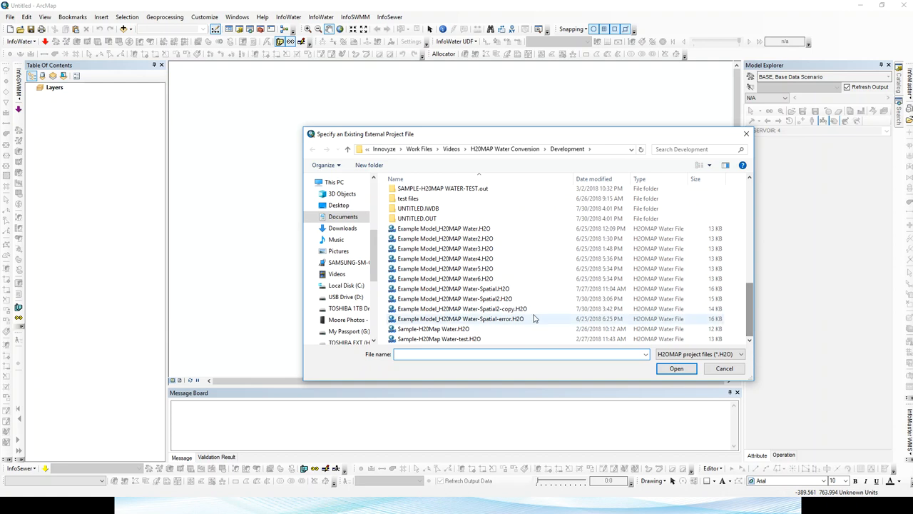
# Import Example Model_H20MAP Water-Spatial2.H2O with the ArcGIS default spatial reference and a File GeoDatabase, and review the pump ID conversion warning.
pyautogui.click(501, 298)
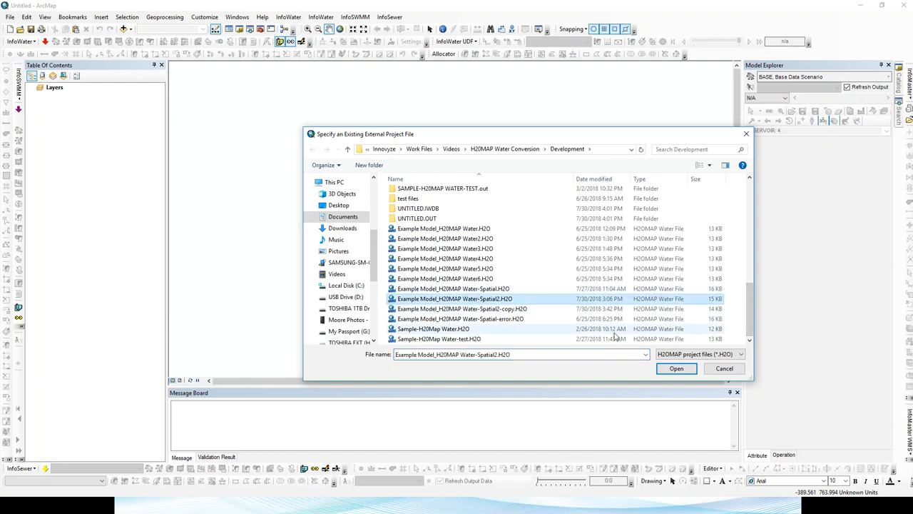
pyautogui.click(676, 369)
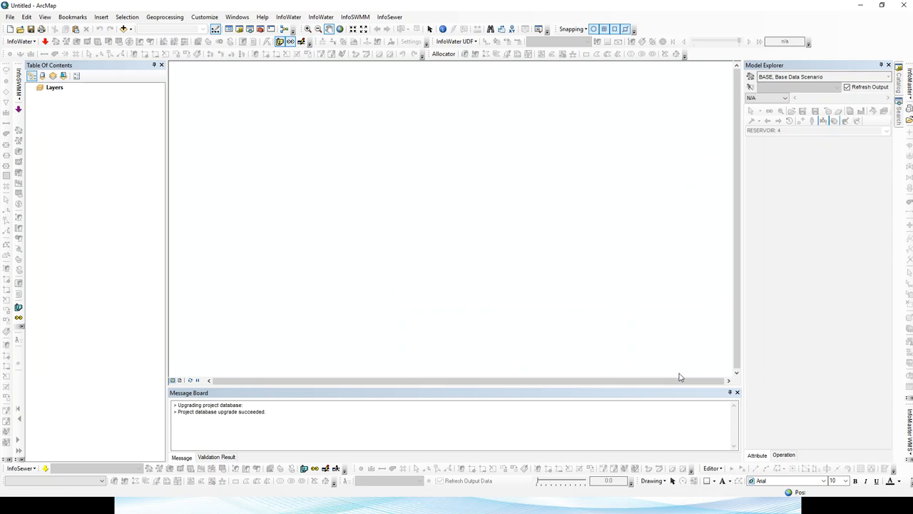
pyautogui.moveTo(425, 165); pyautogui.dragTo(411, 107)
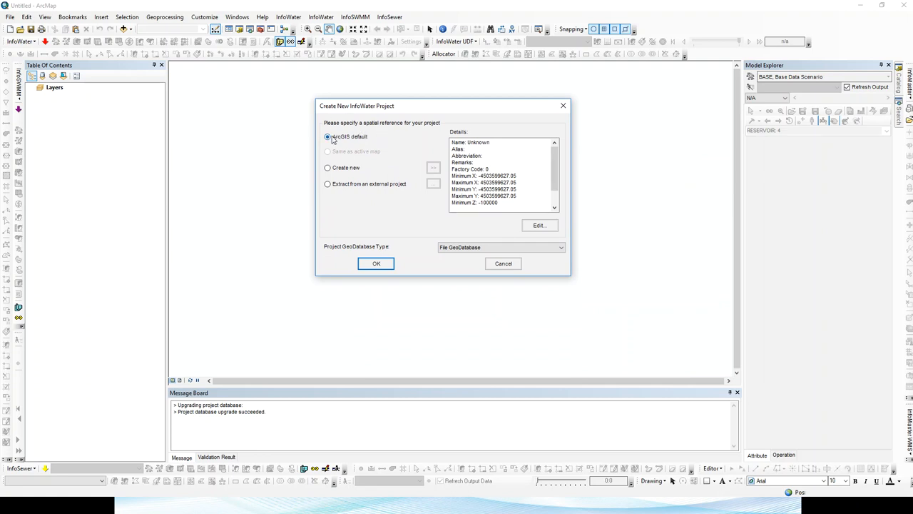
pyautogui.click(487, 248)
pyautogui.click(478, 256)
pyautogui.click(379, 265)
pyautogui.click(377, 264)
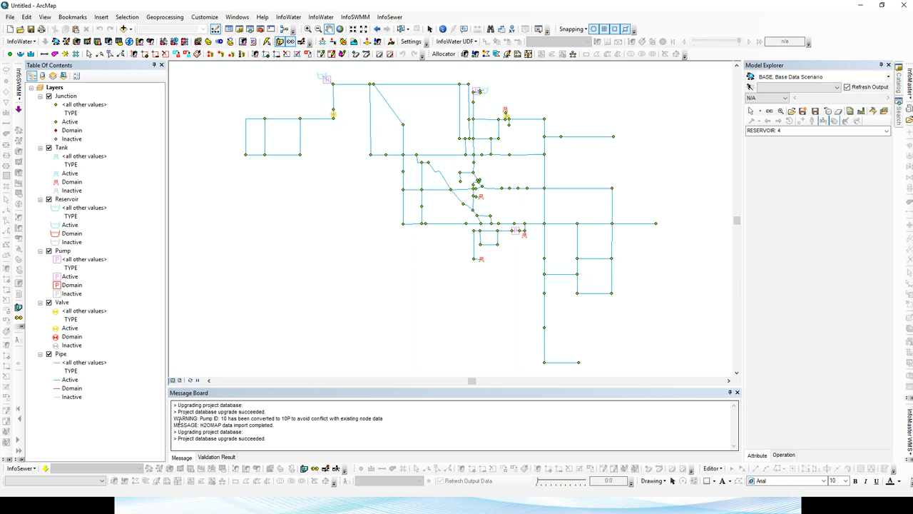
pyautogui.moveTo(173, 418); pyautogui.dragTo(406, 420)
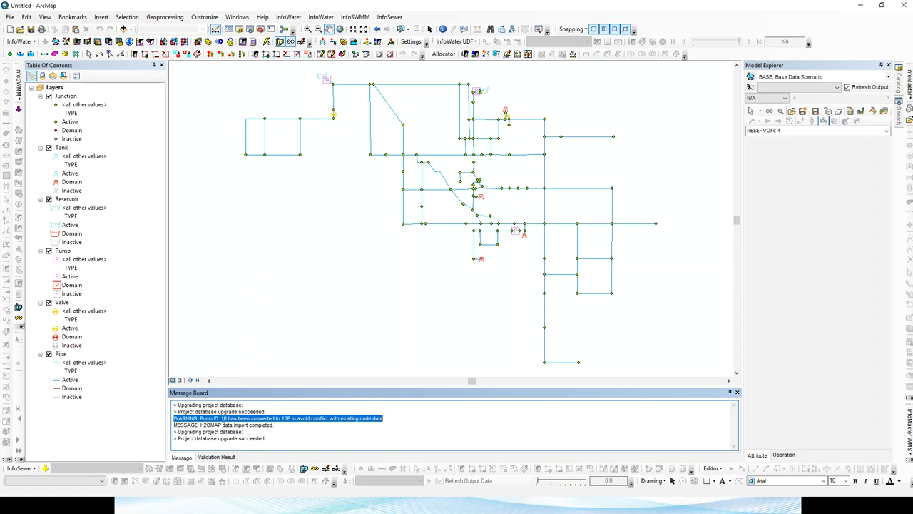
pyautogui.click(284, 423)
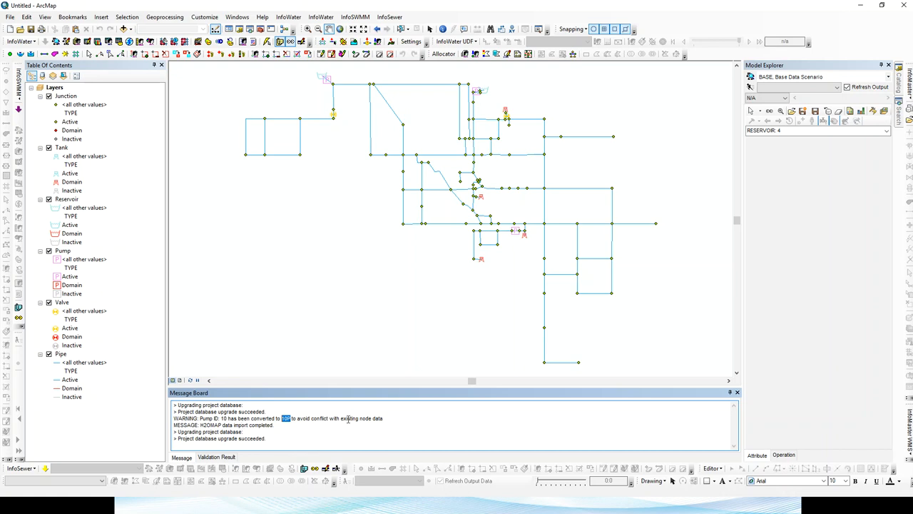
# Save the imported project in the Development folder as Untitled2.mxd so that the model can be run.
pyautogui.click(750, 92)
pyautogui.click(751, 90)
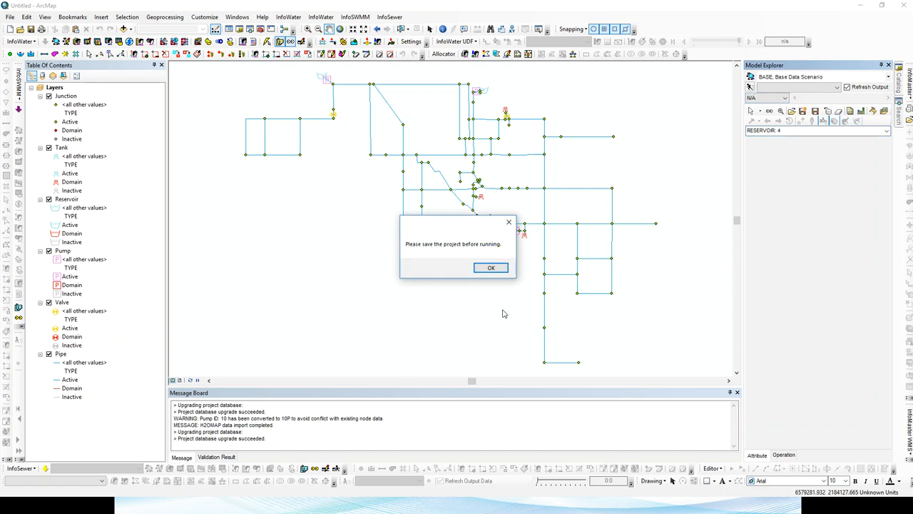
pyautogui.click(484, 271)
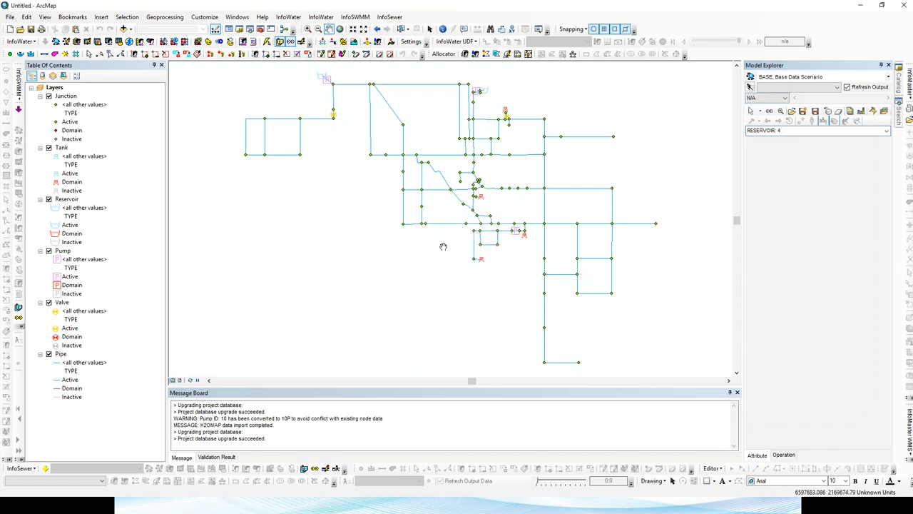
pyautogui.click(31, 29)
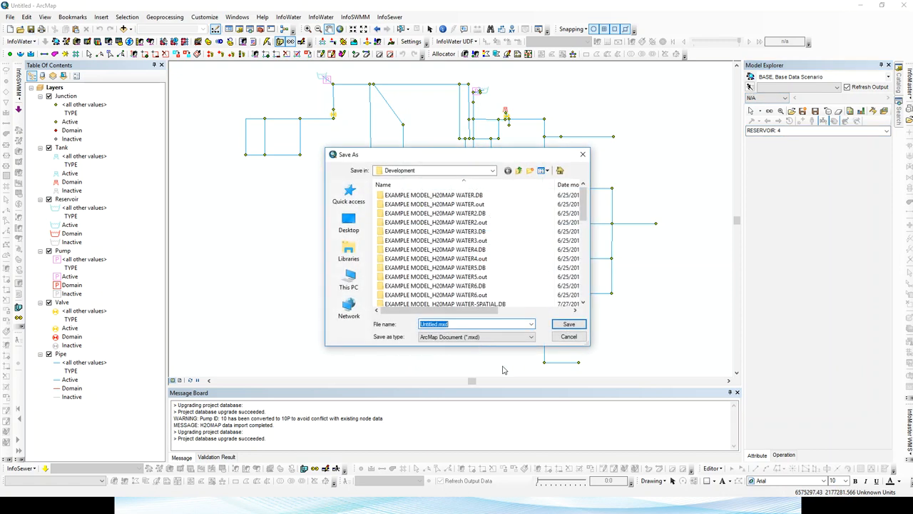
pyautogui.click(437, 324)
pyautogui.click(569, 324)
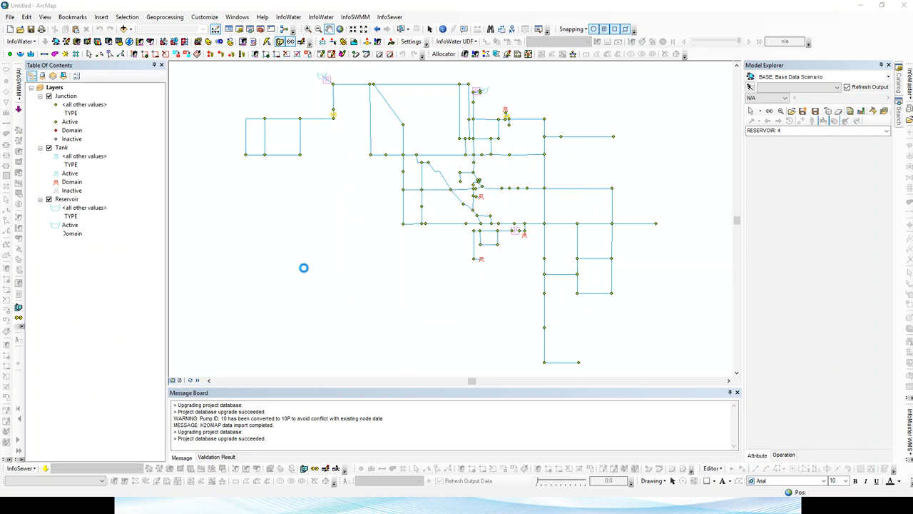
# Run the standard simulation for the base scenario from the Run Manager and close it.
pyautogui.click(750, 87)
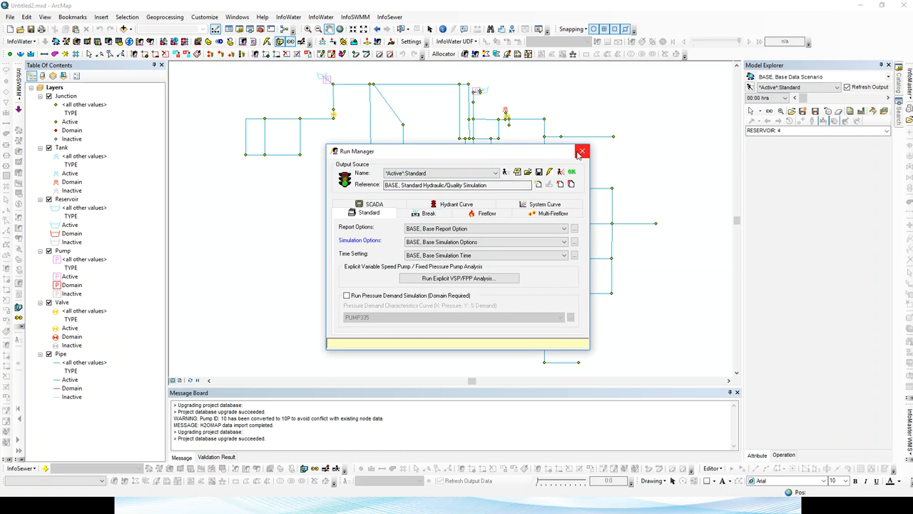
pyautogui.click(571, 172)
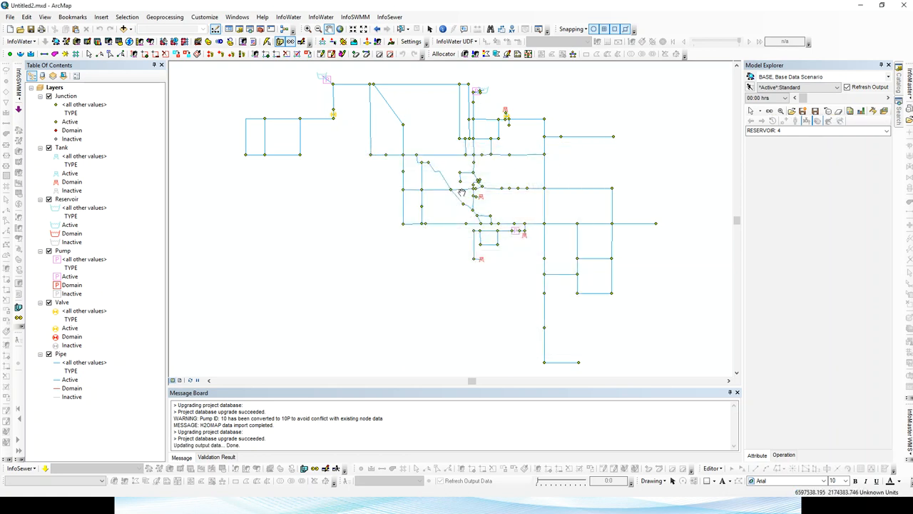
pyautogui.click(764, 131)
# Review the data sets assigned to the EX_ADP_EPS, EX_MDP_EPS and 2050_MDP_EPS scenarios in the Scenario Explorer.
pyautogui.click(751, 77)
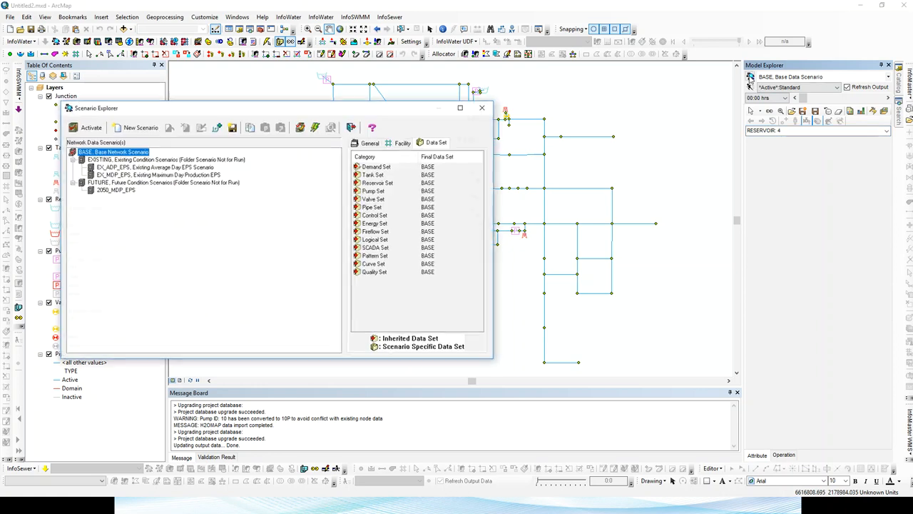
pyautogui.click(120, 168)
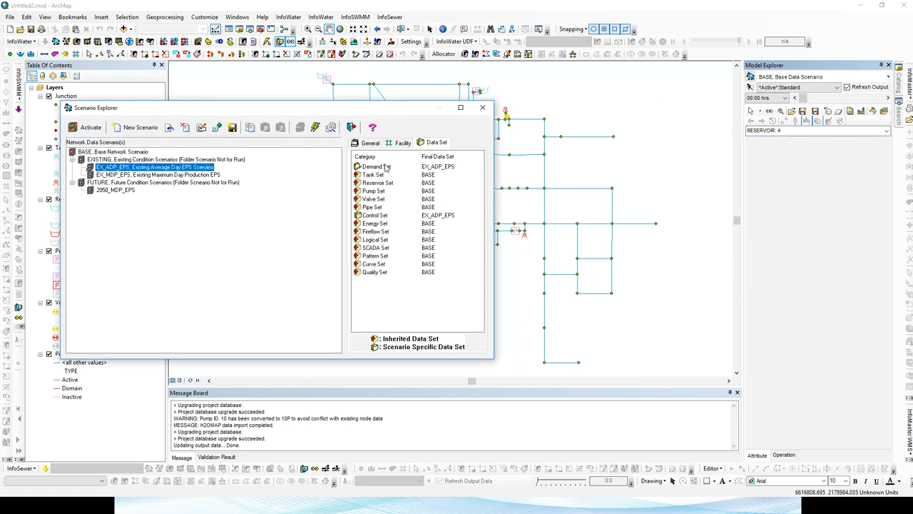
pyautogui.click(139, 175)
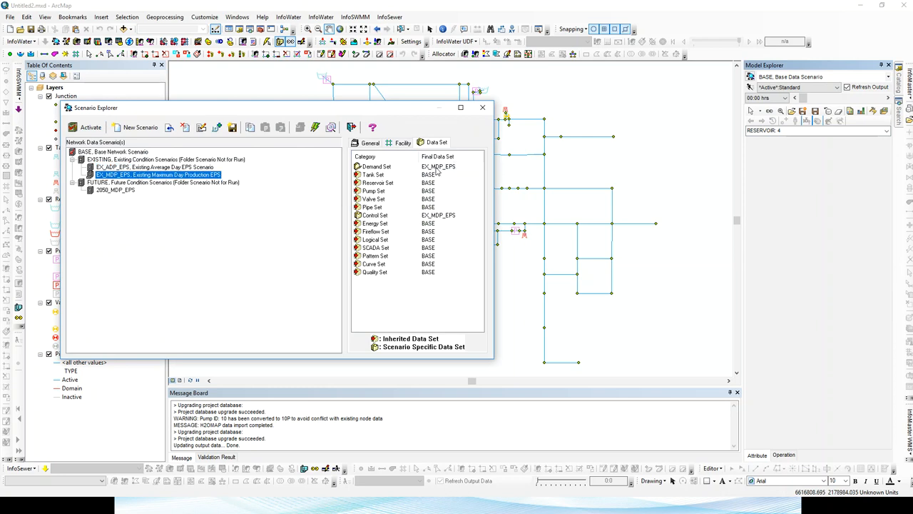
pyautogui.click(116, 192)
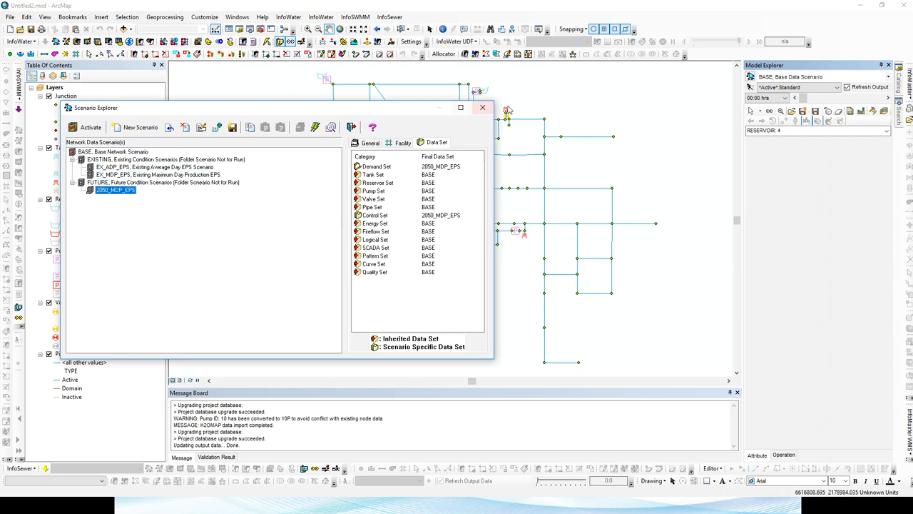
pyautogui.click(483, 108)
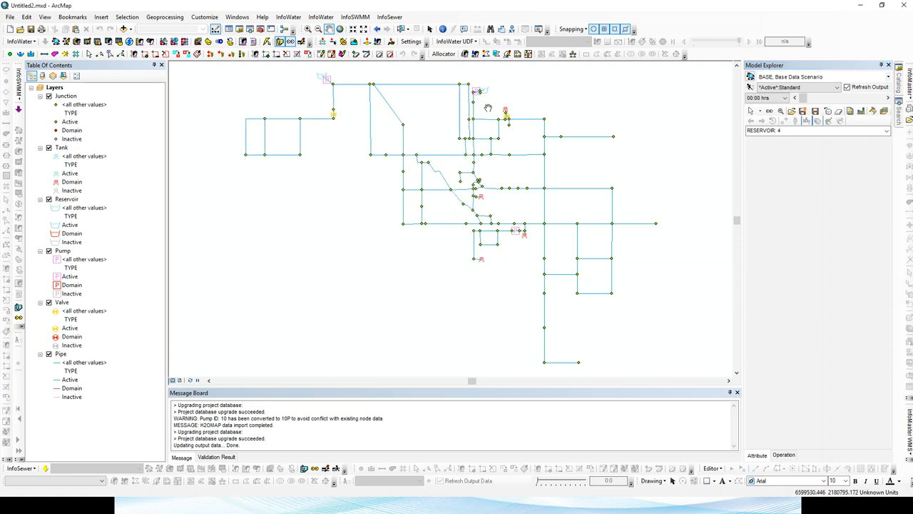
# Inspect the attributes of the pump connected to the network's northwestern reservoir.
pyautogui.scroll(-3, 309, 75)
pyautogui.moveTo(347, 82); pyautogui.dragTo(369, 208)
pyautogui.scroll(-2, 388, 223)
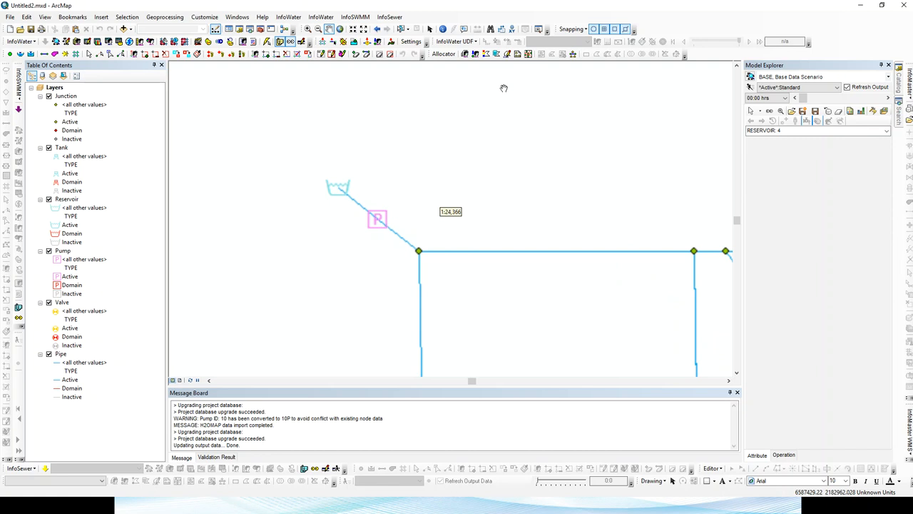
pyautogui.click(751, 109)
pyautogui.click(751, 111)
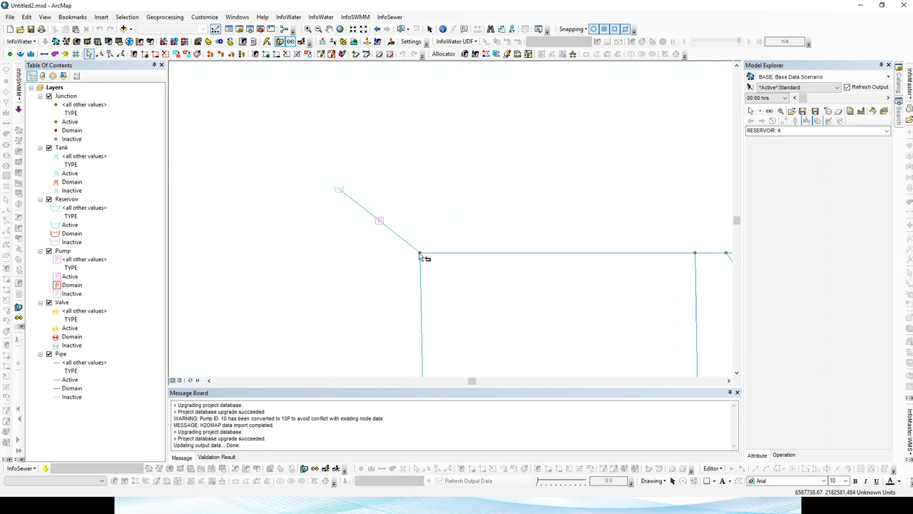
pyautogui.click(380, 220)
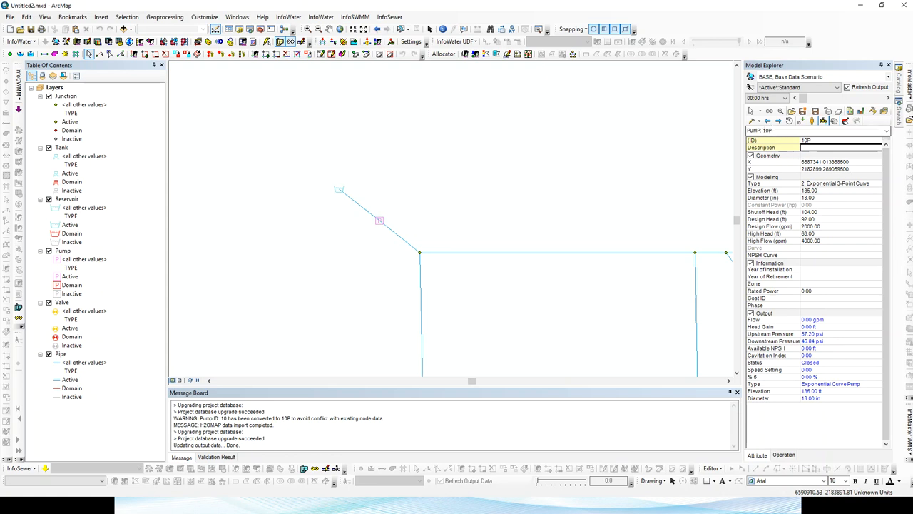
pyautogui.click(376, 225)
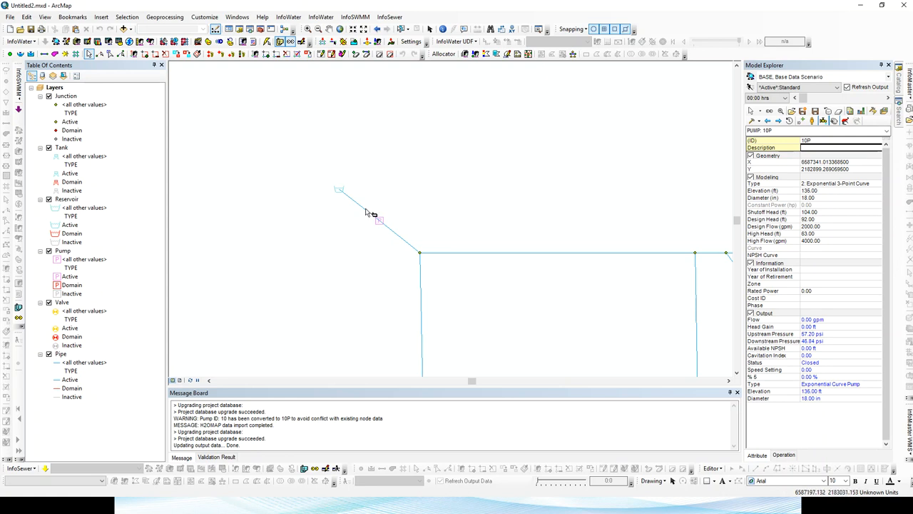
# Compare the attributes of the pipe segments on both sides of pump 10P with those of the pump itself.
pyautogui.click(404, 238)
pyautogui.click(395, 250)
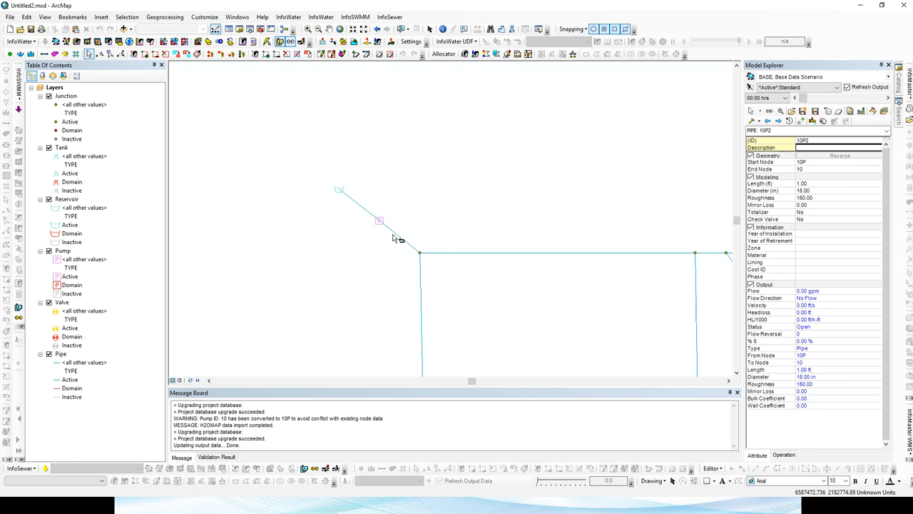
pyautogui.moveTo(363, 203); pyautogui.dragTo(346, 224)
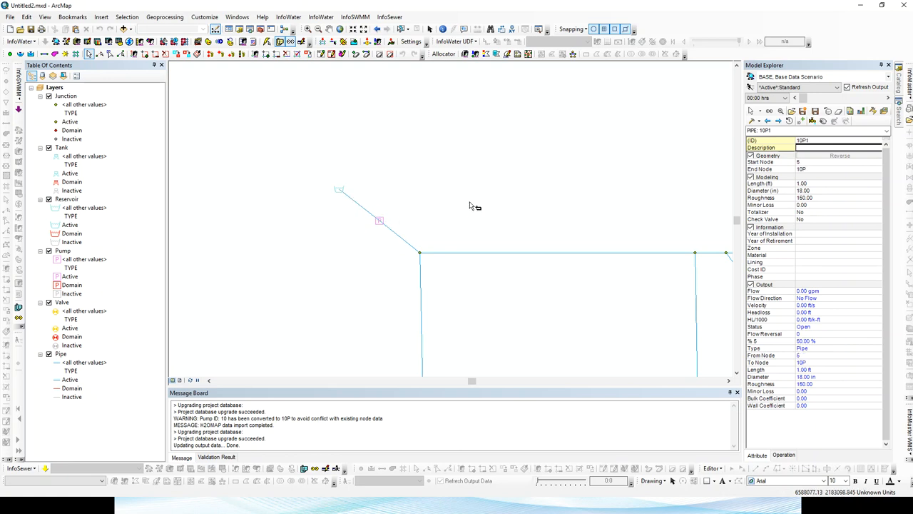
pyautogui.click(379, 223)
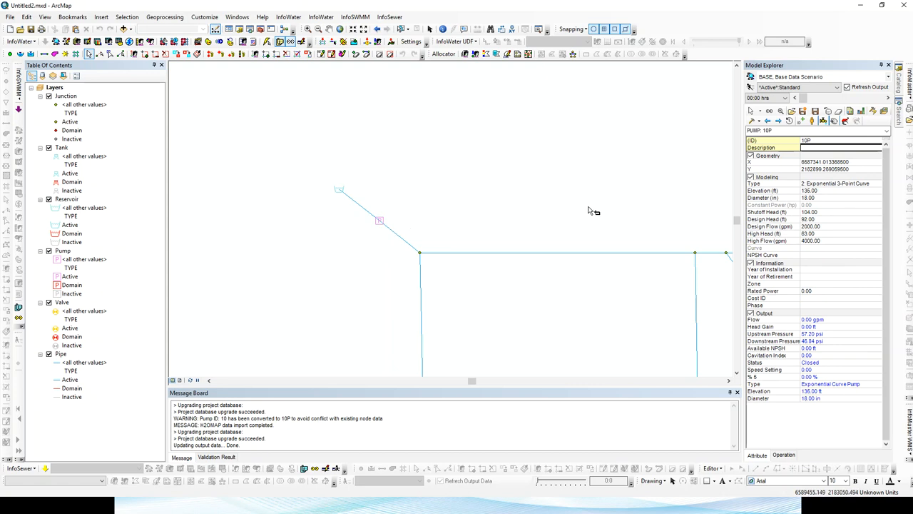
pyautogui.moveTo(362, 201); pyautogui.dragTo(352, 216)
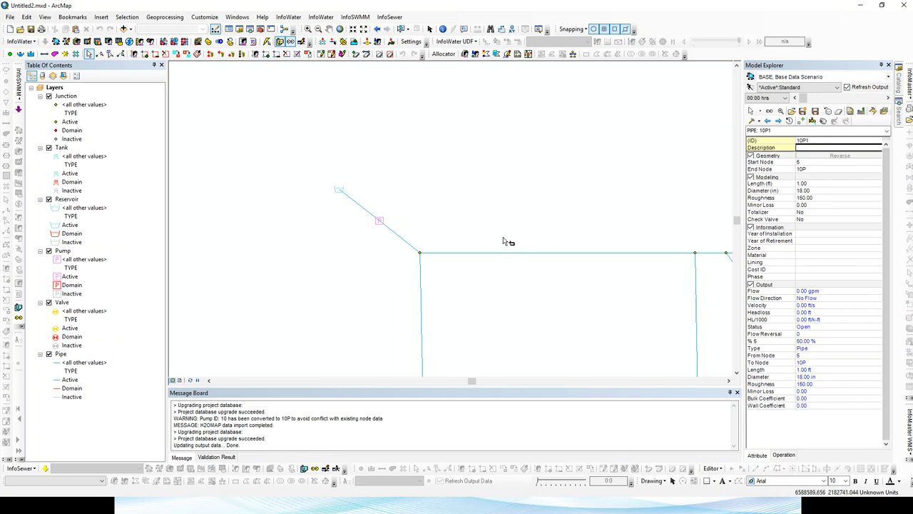
pyautogui.click(402, 240)
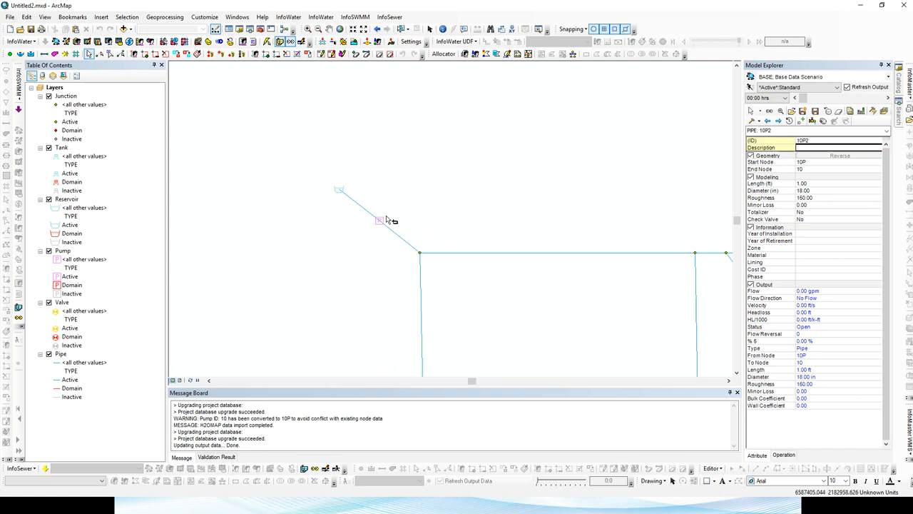
pyautogui.click(378, 220)
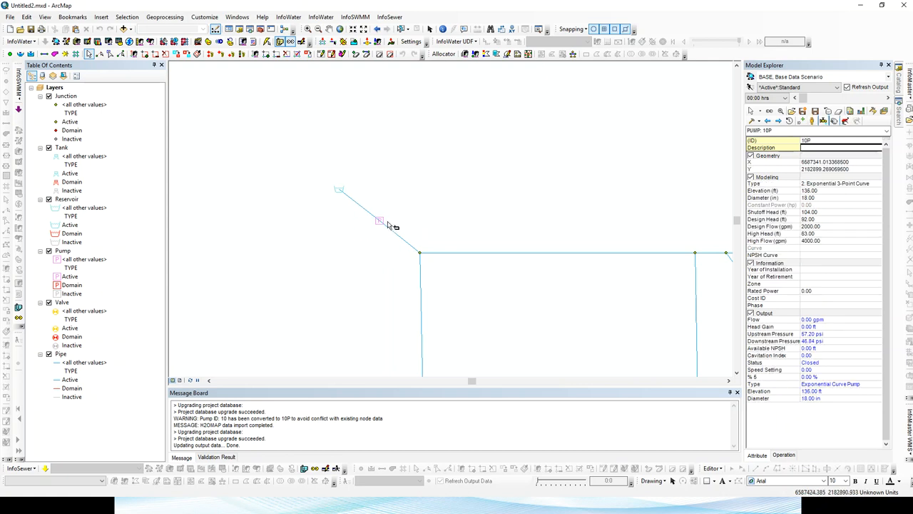
# View the whole network again, switch back to the slide presentation and advance to the Questions slide.
pyautogui.scroll(4, 395, 175)
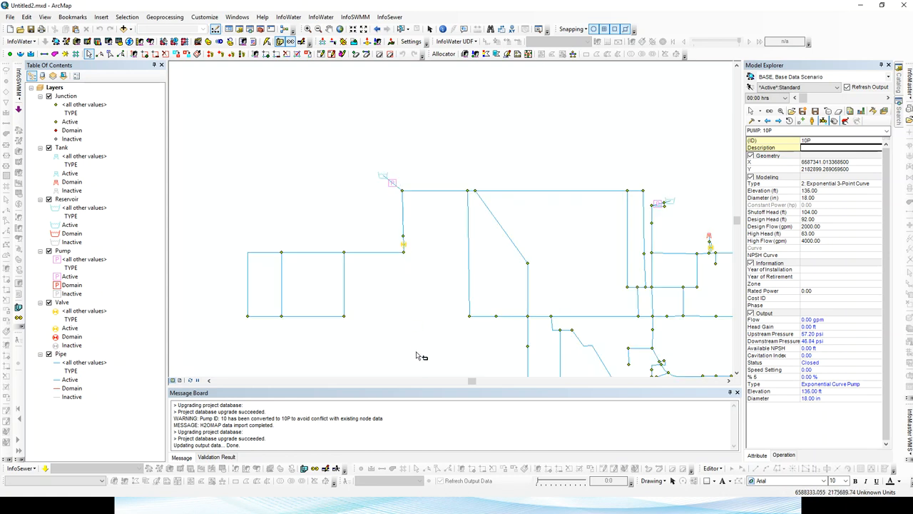
pyautogui.scroll(3, 380, 238)
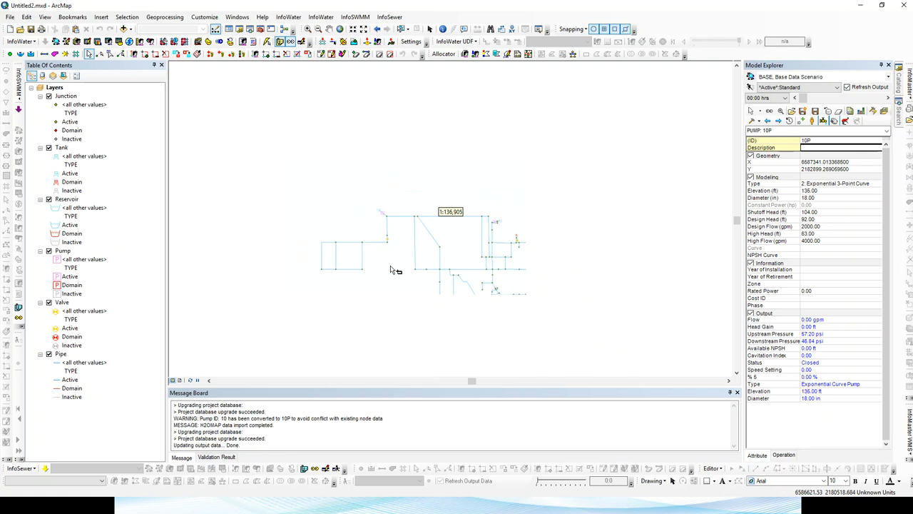
pyautogui.moveTo(448, 293); pyautogui.dragTo(402, 204)
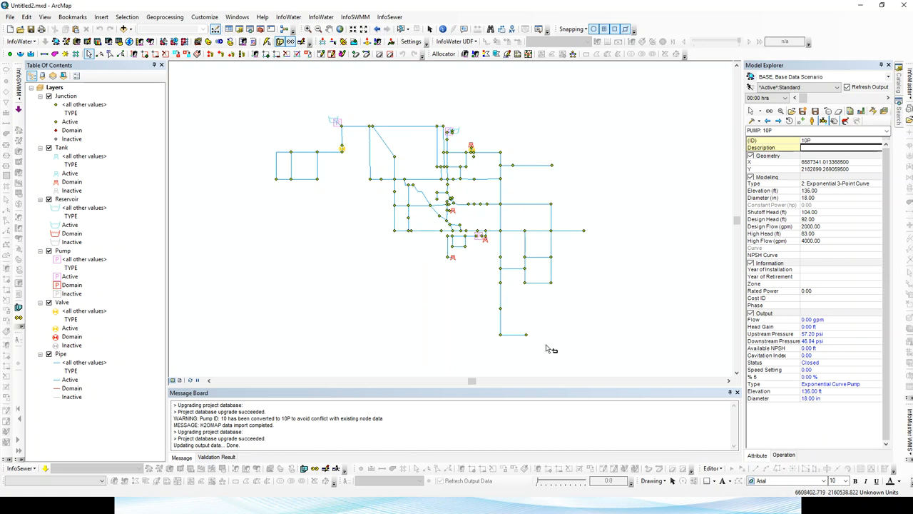
pyautogui.click(862, 6)
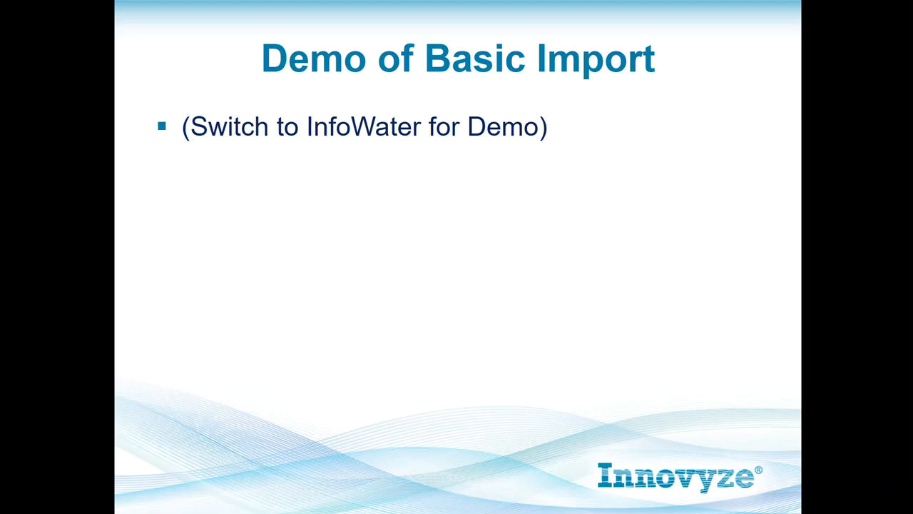
pyautogui.click(600, 160)
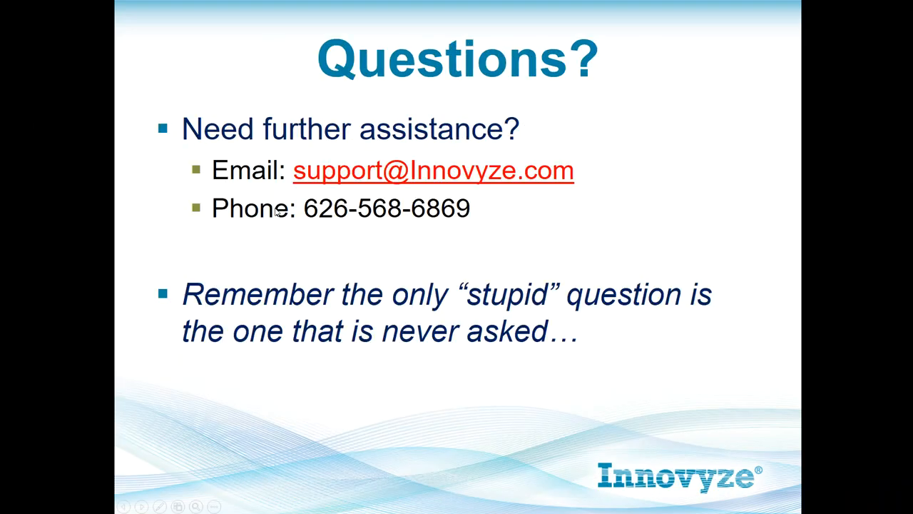